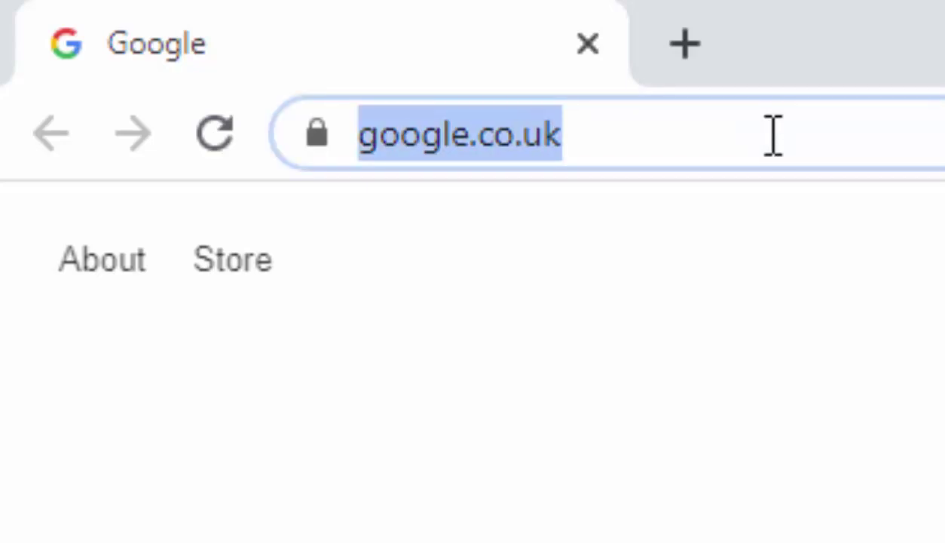
Go to zoom.us, then accept and dismiss the cookie notice
{"action": "key", "text": "BackSpace"}
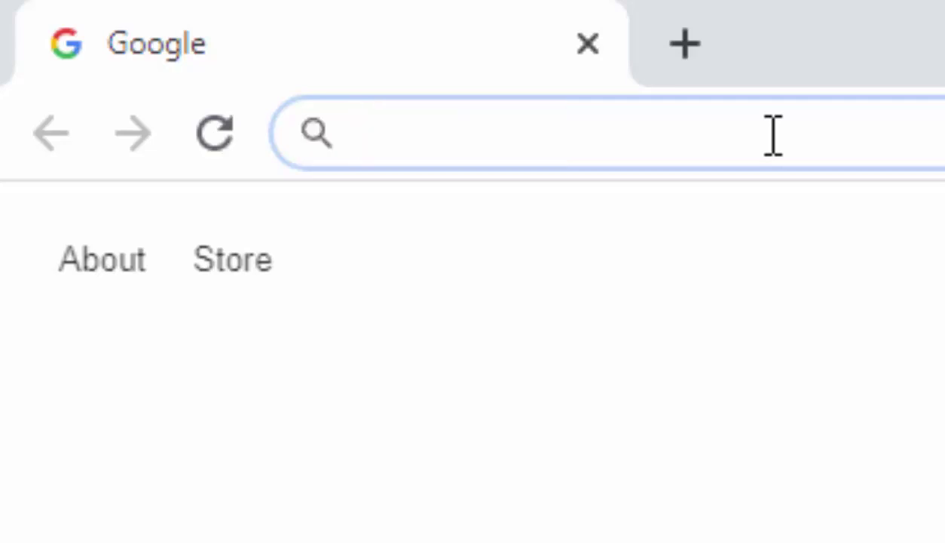
{"action": "type", "text": "zoom.us"}
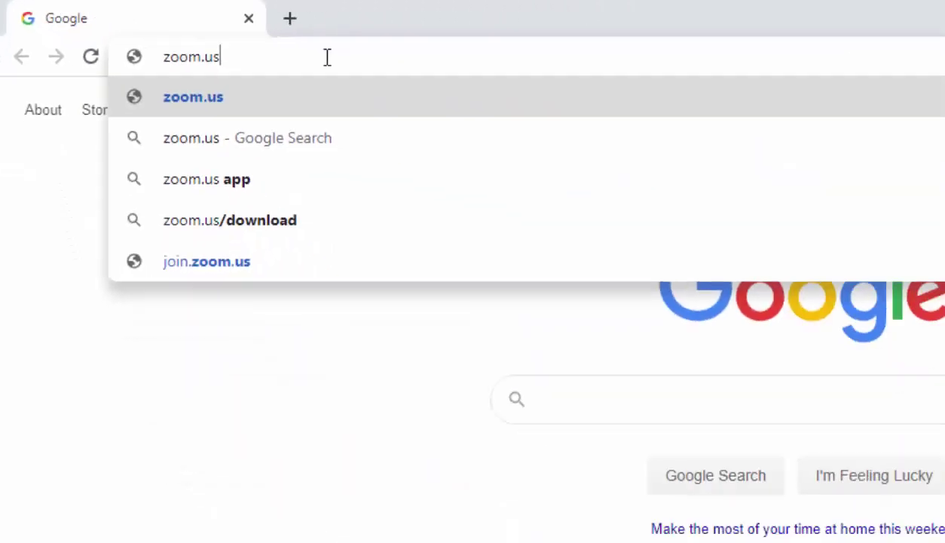
{"action": "key", "text": "Return"}
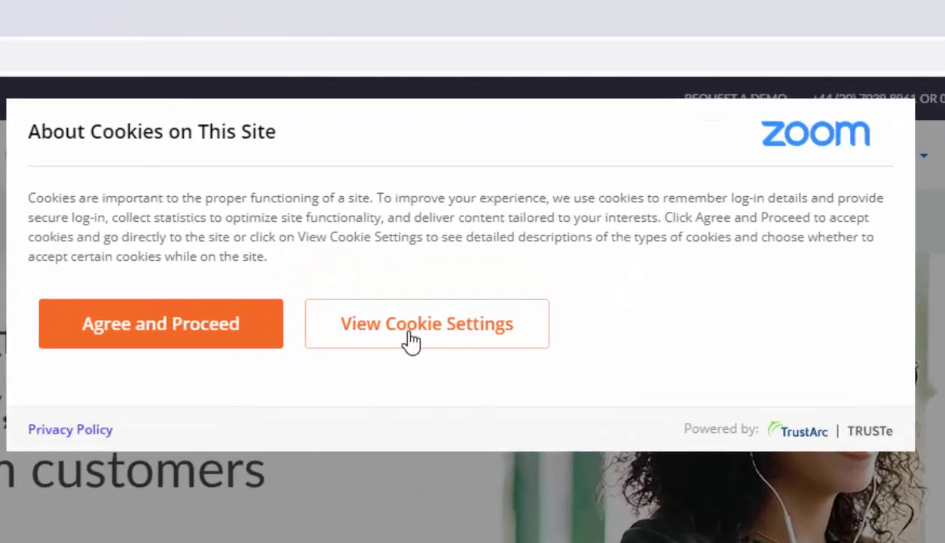
{"action": "left_click", "coordinate": [154, 336]}
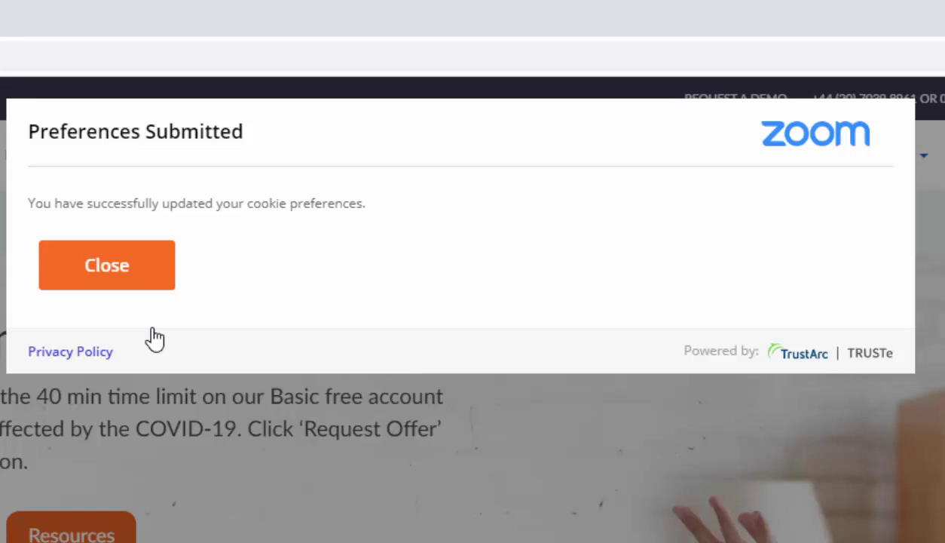
{"action": "left_click", "coordinate": [110, 284]}
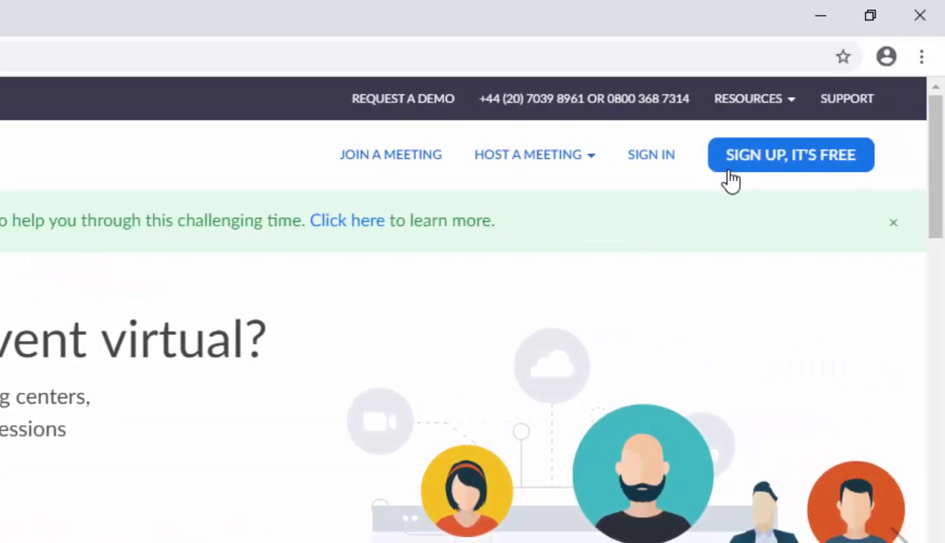
Start the free sign-up and enter the birth date Jan 1, 1983
{"action": "left_click", "coordinate": [770, 161]}
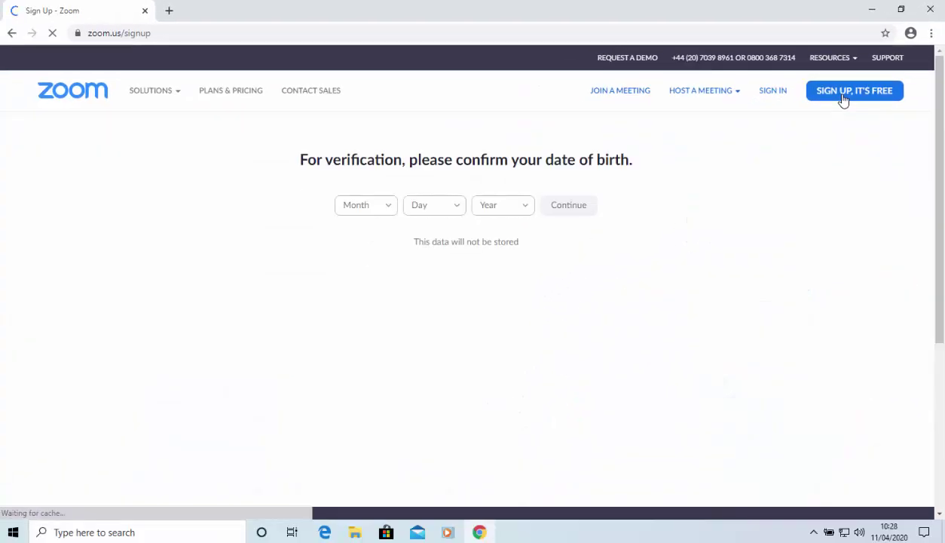
{"action": "left_click", "coordinate": [384, 212]}
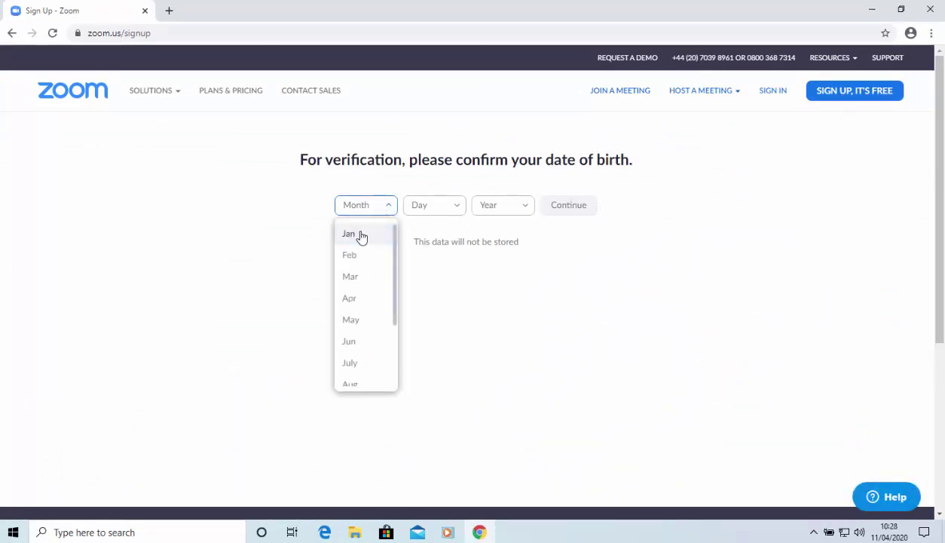
{"action": "left_click", "coordinate": [360, 235]}
{"action": "left_click", "coordinate": [450, 208]}
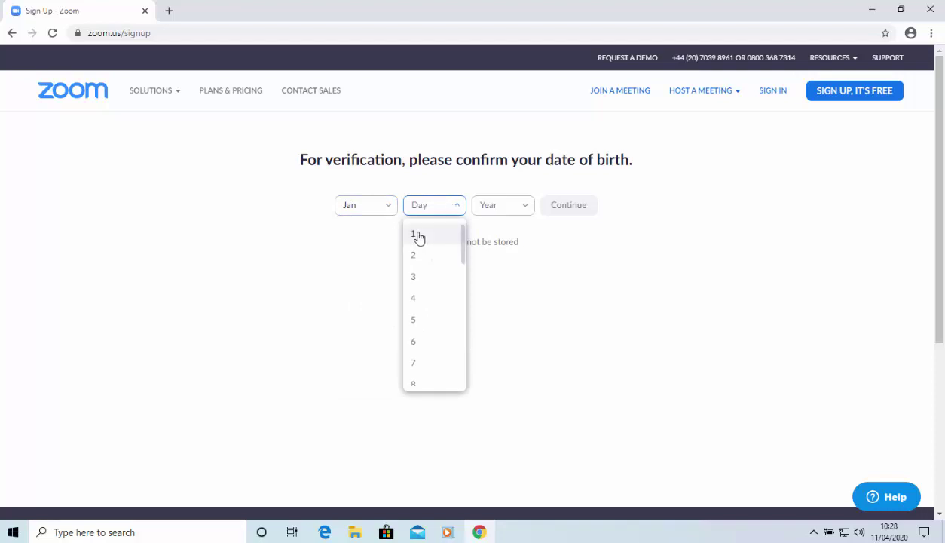
{"action": "left_click", "coordinate": [444, 235]}
{"action": "left_click", "coordinate": [508, 209]}
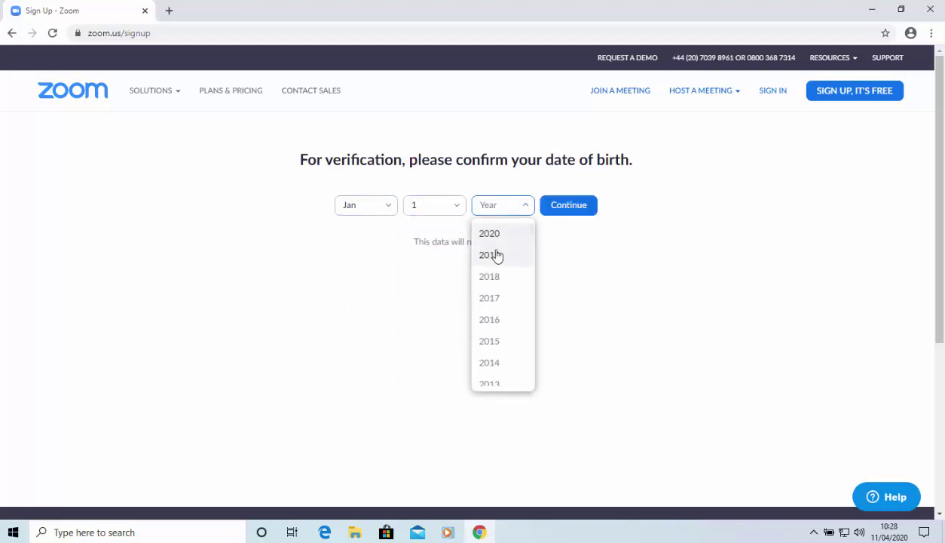
{"action": "scroll", "coordinate": [496, 340], "scroll_direction": "down", "scroll_amount": 10}
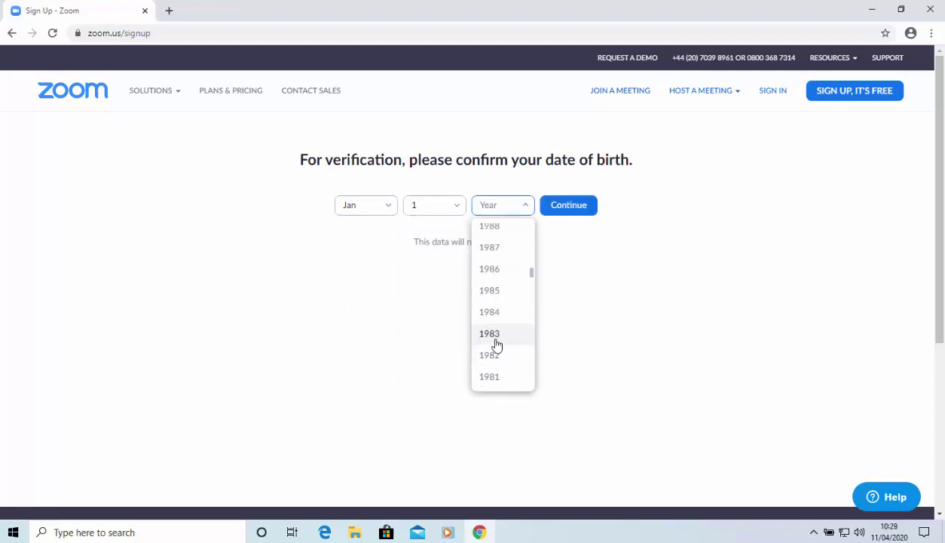
{"action": "left_click", "coordinate": [496, 341]}
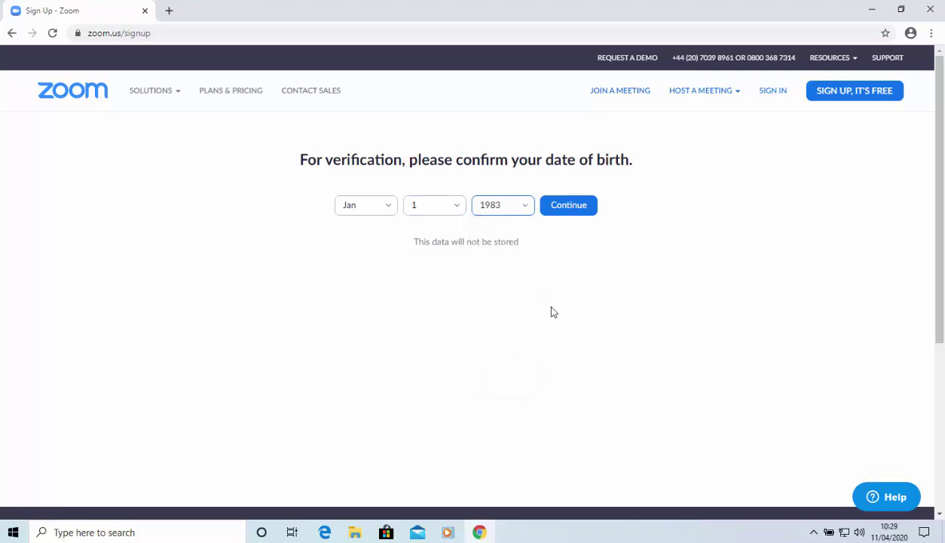
Confirm the birth date, paste the sign-up e-mail address and submit the free sign-up
{"action": "left_click", "coordinate": [569, 208]}
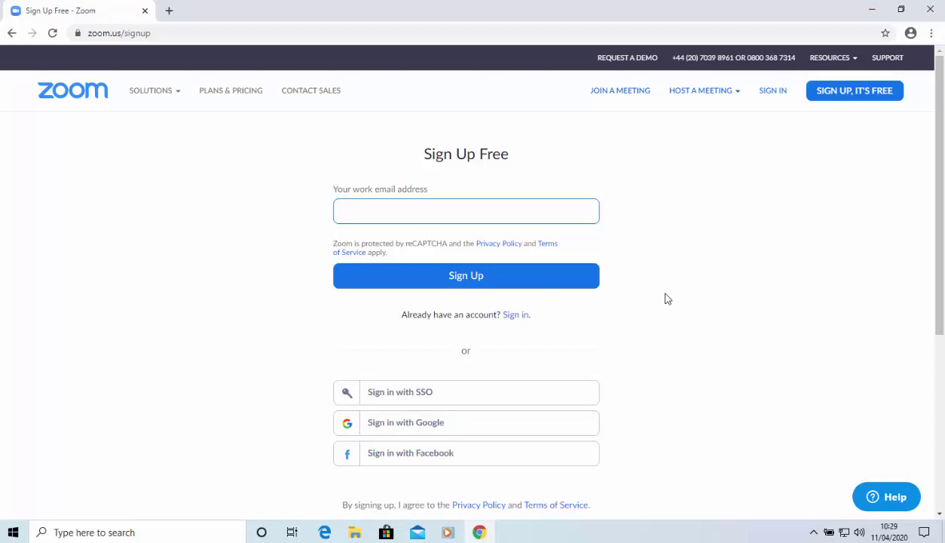
{"action": "key", "text": "ctrl+v"}
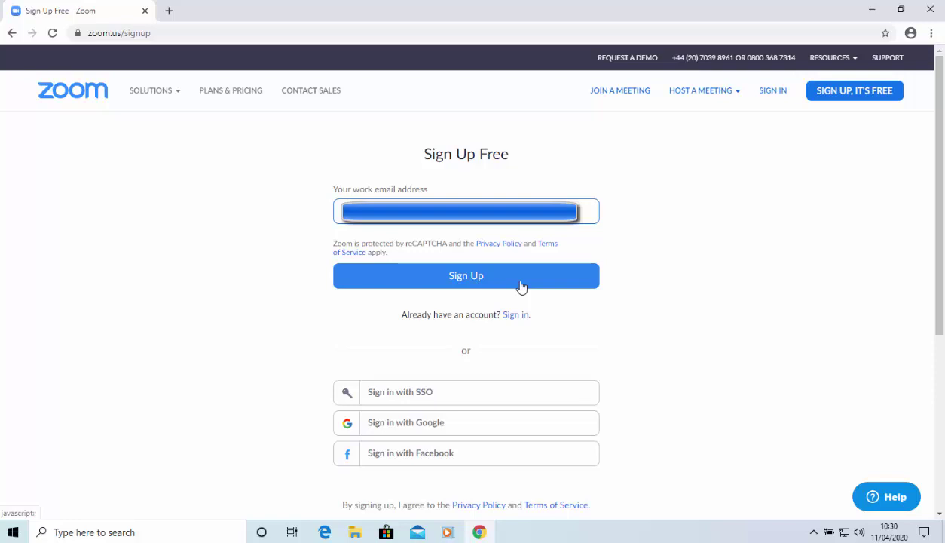
{"action": "left_click", "coordinate": [521, 286]}
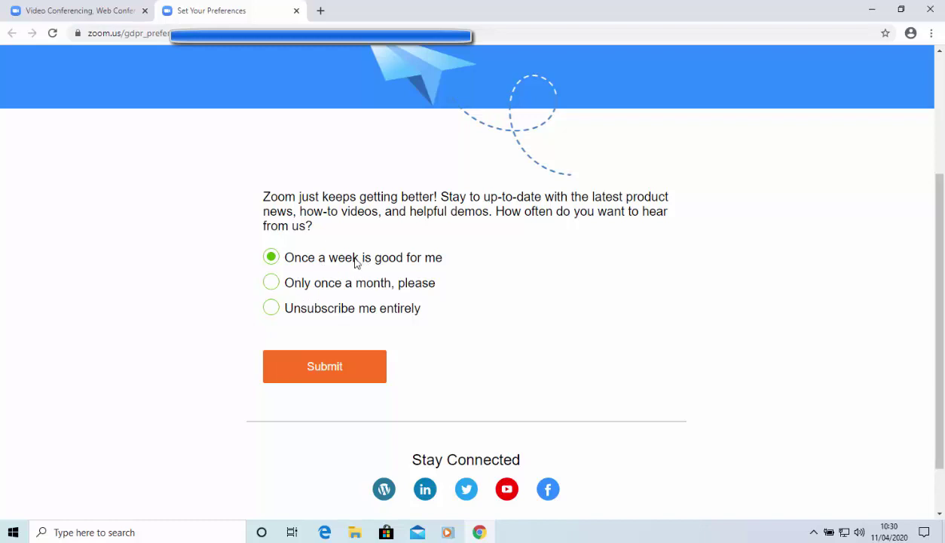
Unsubscribe entirely from Zoom marketing emails, save it, and close the preferences tab
{"action": "left_click", "coordinate": [271, 309]}
{"action": "left_click", "coordinate": [364, 371]}
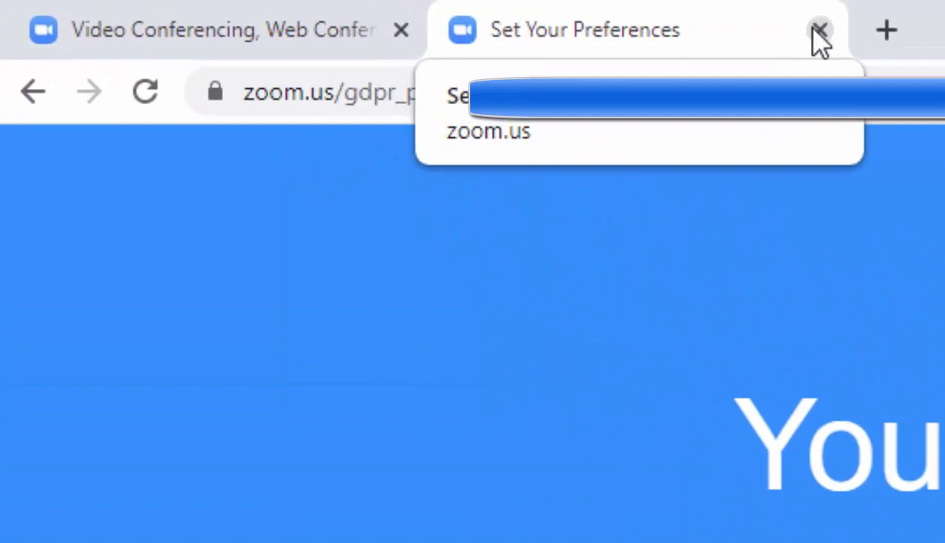
{"action": "left_click", "coordinate": [819, 32]}
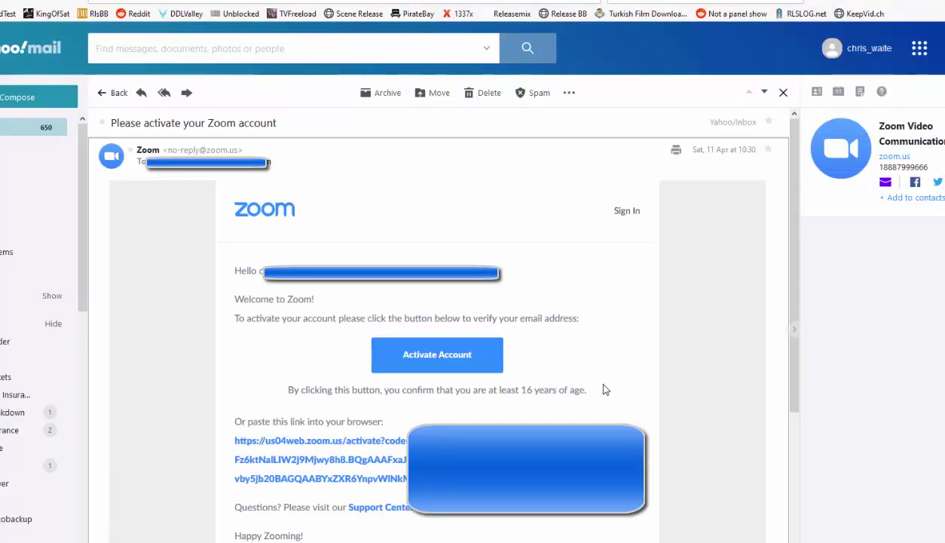
Activate the new account from the 'Please activate your Zoom account' email
{"action": "left_click", "coordinate": [480, 359]}
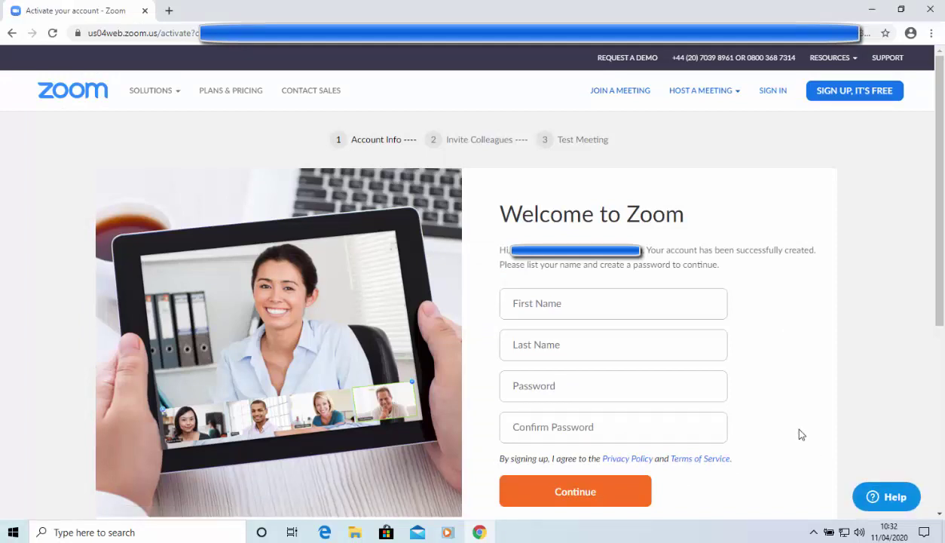
Fill in the first and last name, then the account password and its confirmation
{"action": "left_click", "coordinate": [559, 291]}
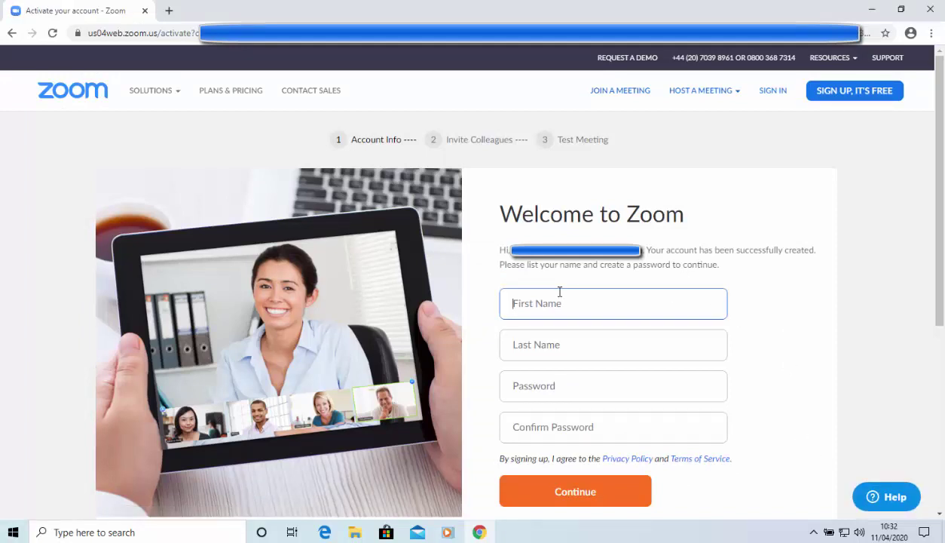
{"action": "key", "text": "Tab"}
{"action": "key", "text": "Tab"}
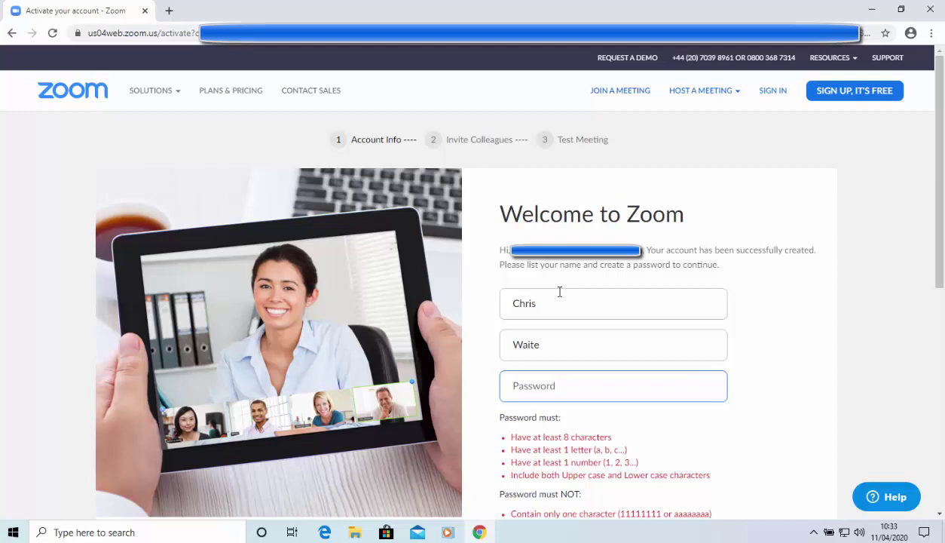
{"action": "key", "text": "ctrl+v"}
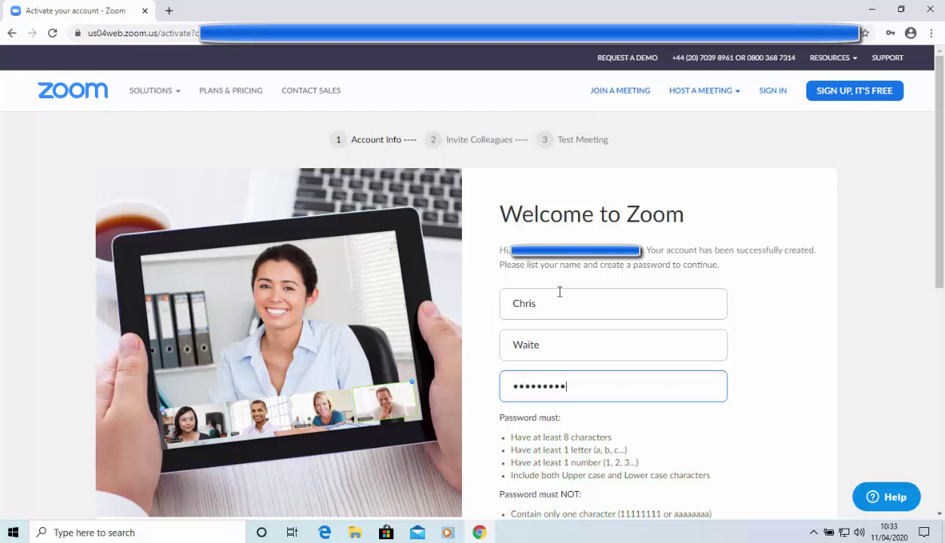
{"action": "scroll", "coordinate": [560, 291], "scroll_direction": "down", "scroll_amount": 4}
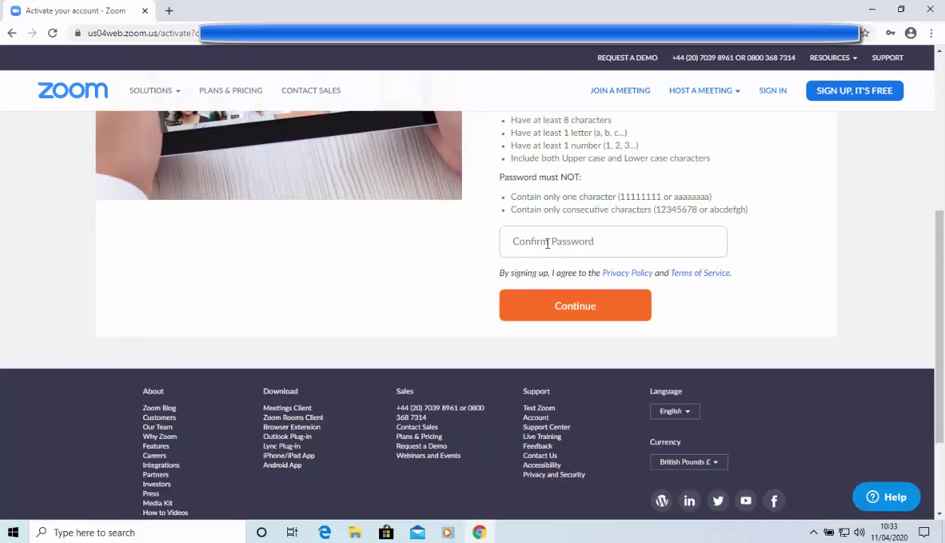
{"action": "left_click", "coordinate": [539, 243]}
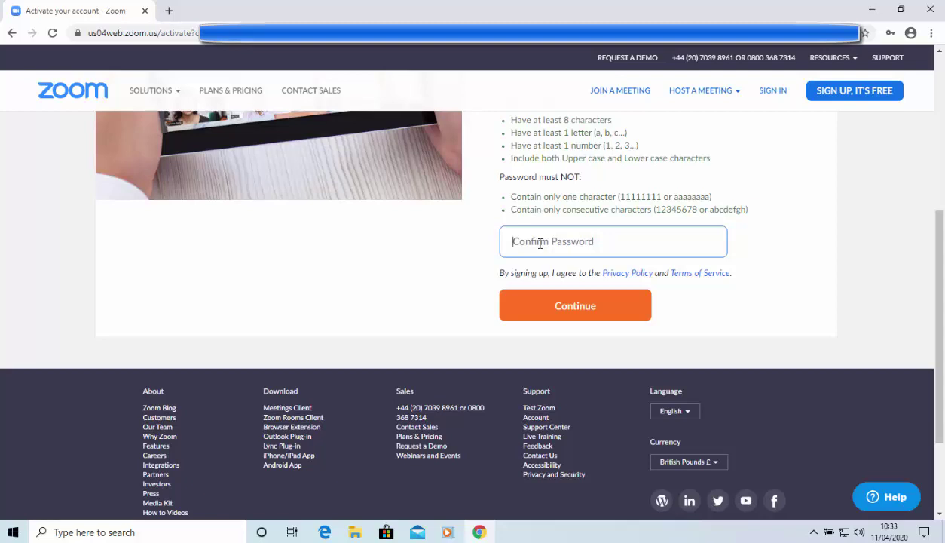
{"action": "key", "text": "ctrl+v"}
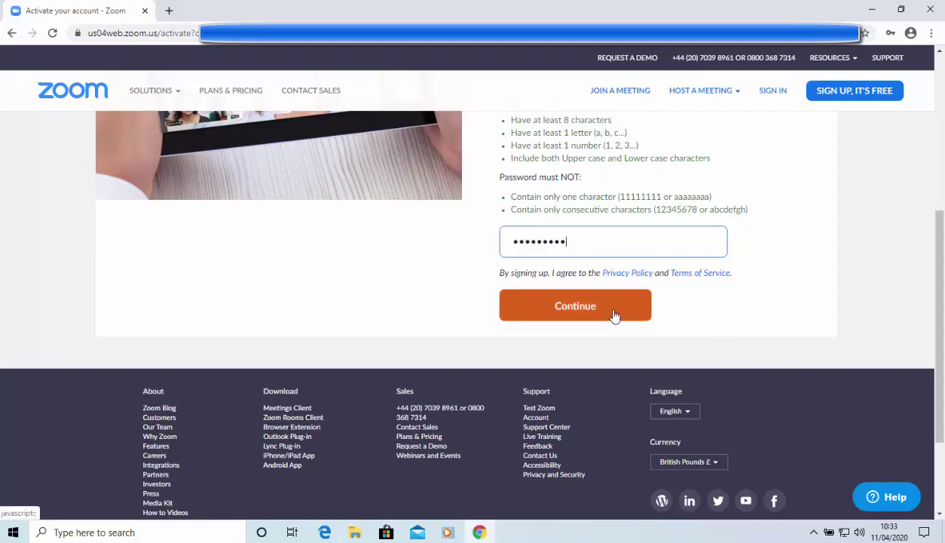
Save the account details and advance sign-up to the Invite Your Colleagues page
{"action": "left_click", "coordinate": [614, 315]}
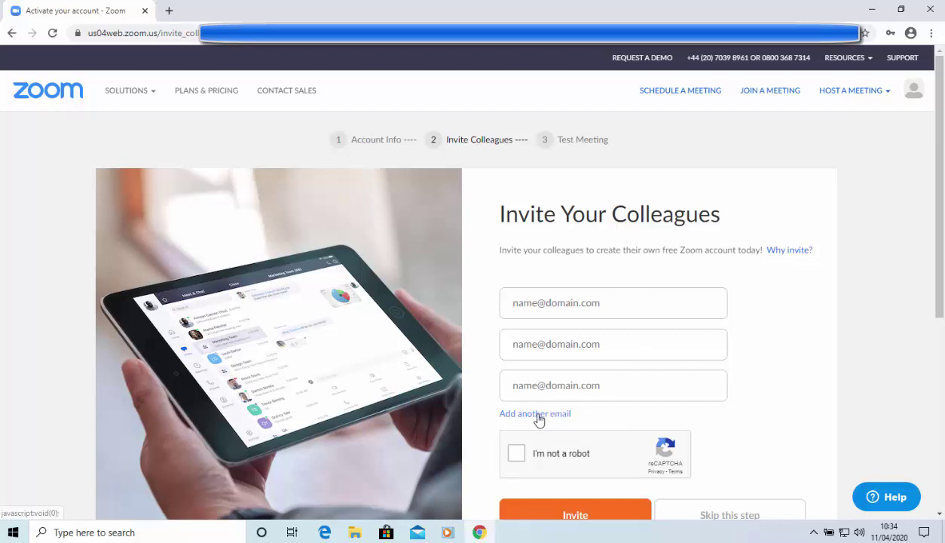
{"action": "scroll", "coordinate": [784, 440], "scroll_direction": "down", "scroll_amount": 1}
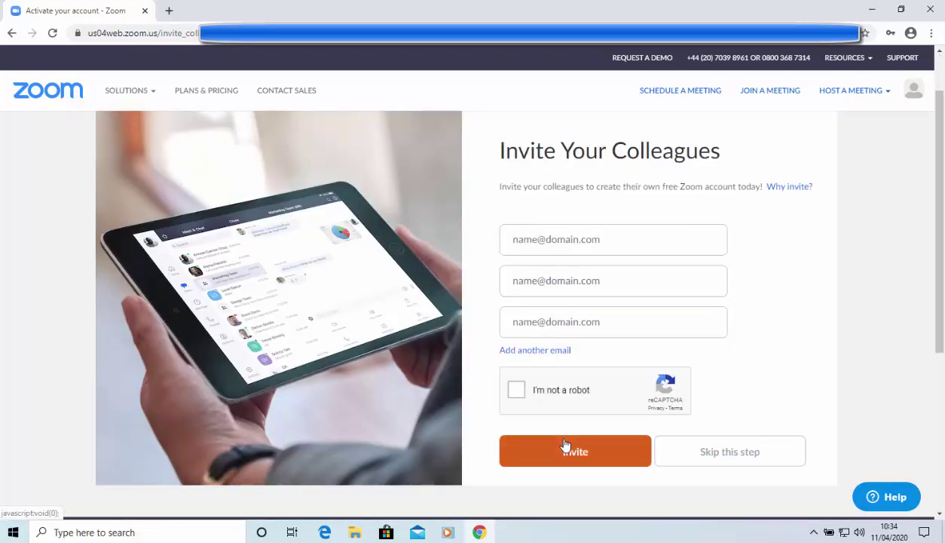
{"action": "left_click", "coordinate": [603, 461]}
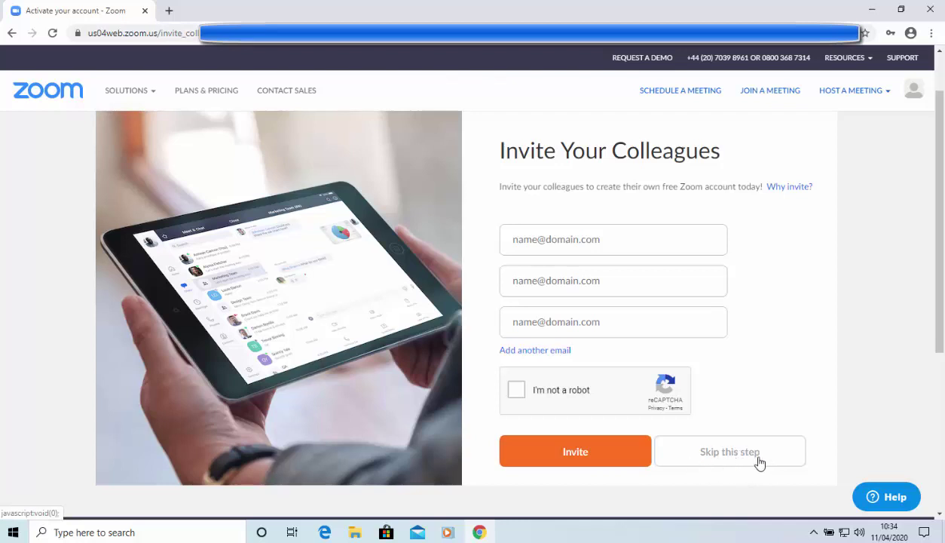
Skip inviting colleagues, launching the test meeting and downloading the Zoom installer
{"action": "left_click", "coordinate": [775, 455]}
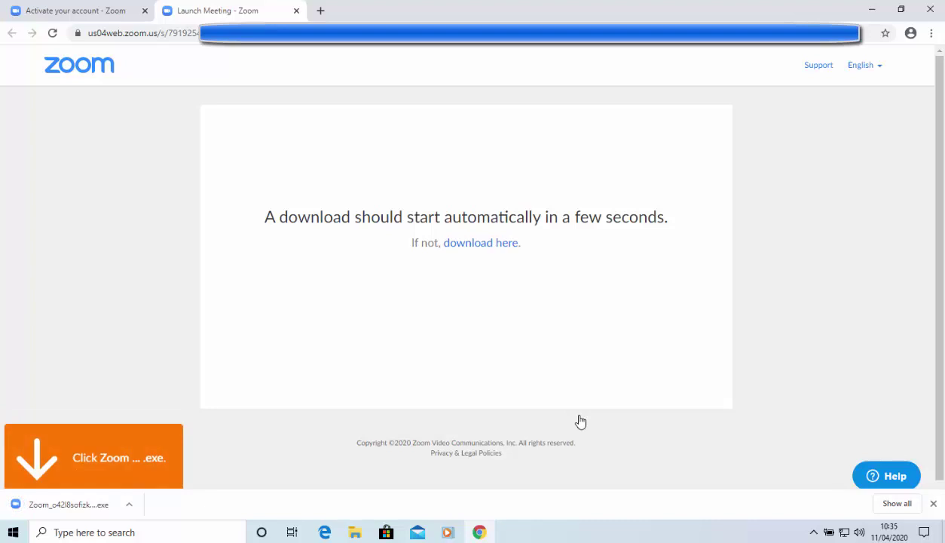
Run the downloaded Zoom installer and allow it to make changes to the device
{"action": "left_click", "coordinate": [66, 505]}
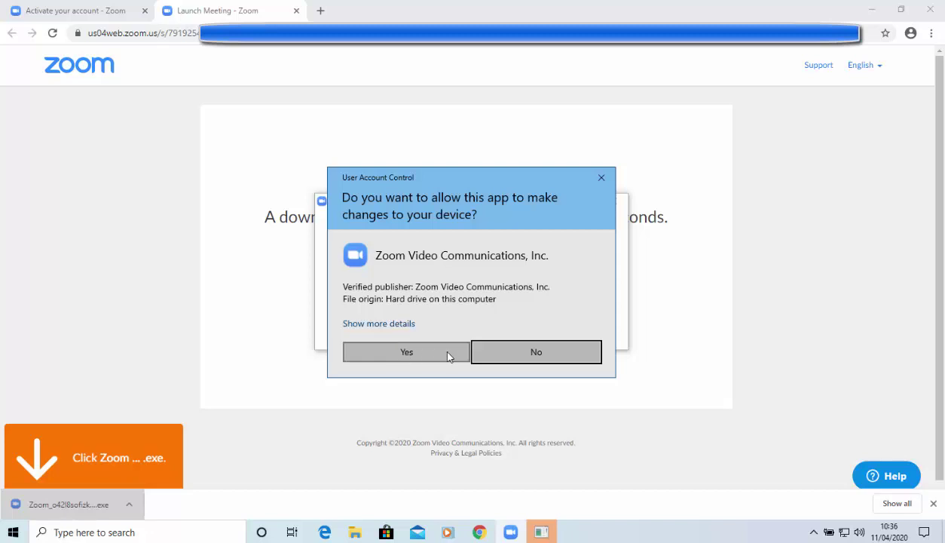
{"action": "left_click", "coordinate": [407, 352]}
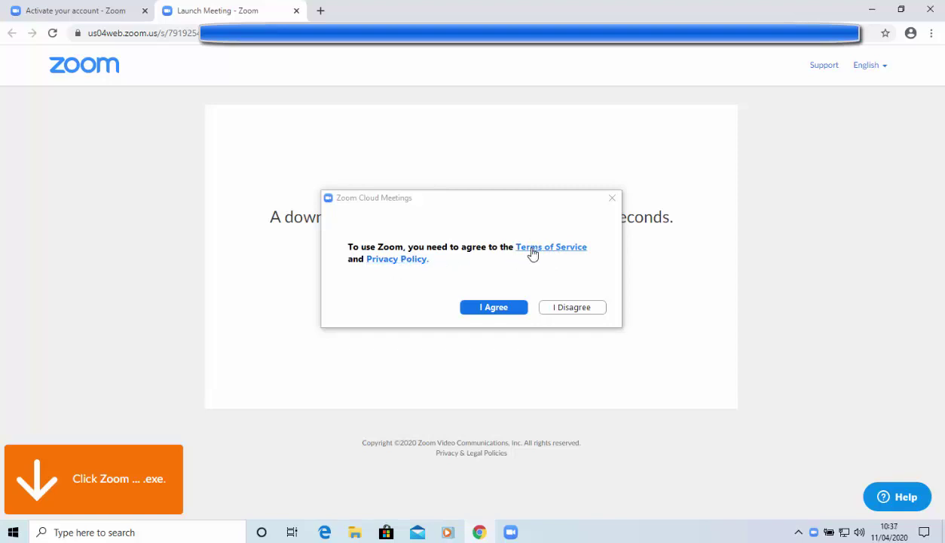
Accept Zoom's terms of service and join the test meeting with computer audio
{"action": "left_click", "coordinate": [516, 310]}
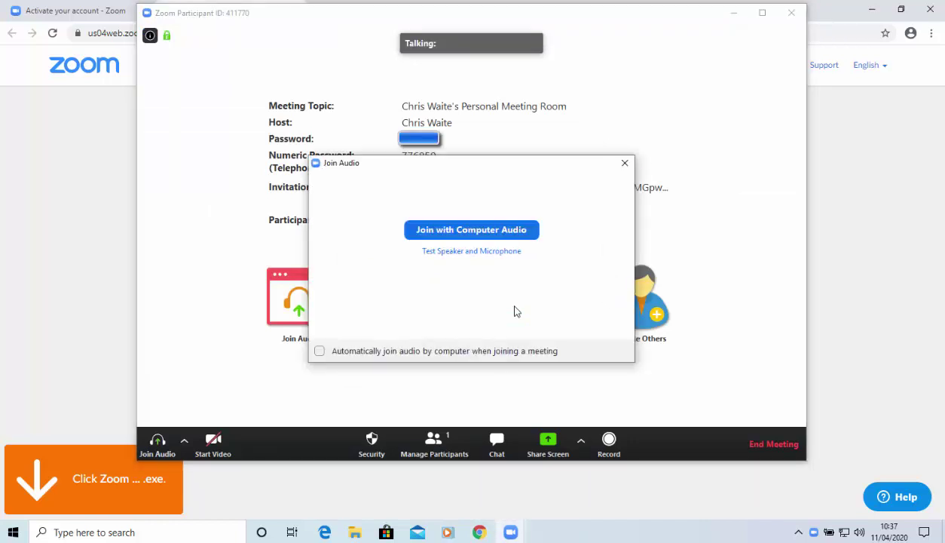
{"action": "left_click", "coordinate": [474, 233]}
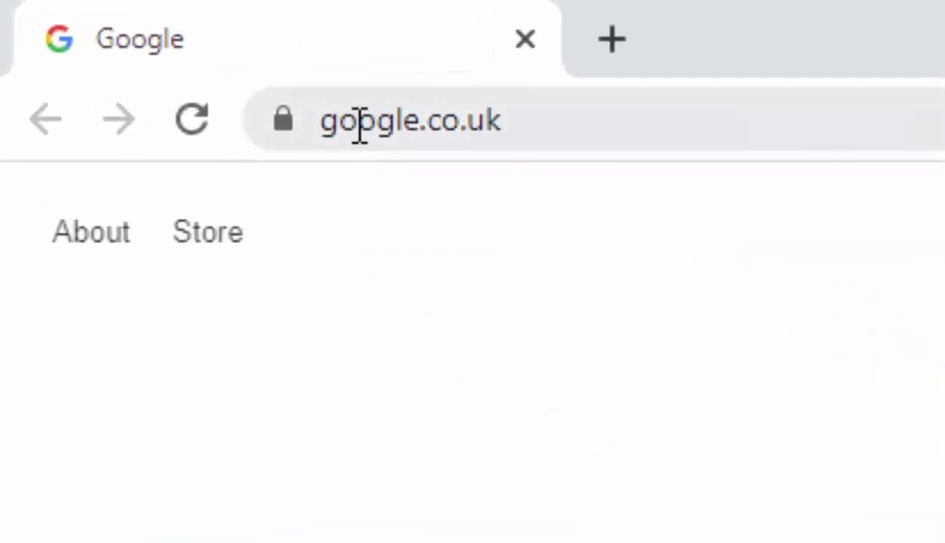
Replace the Chrome address with zoom.us/download and go to Zoom's Download Center
{"action": "left_click", "coordinate": [360, 124]}
{"action": "key", "text": "BackSpace"}
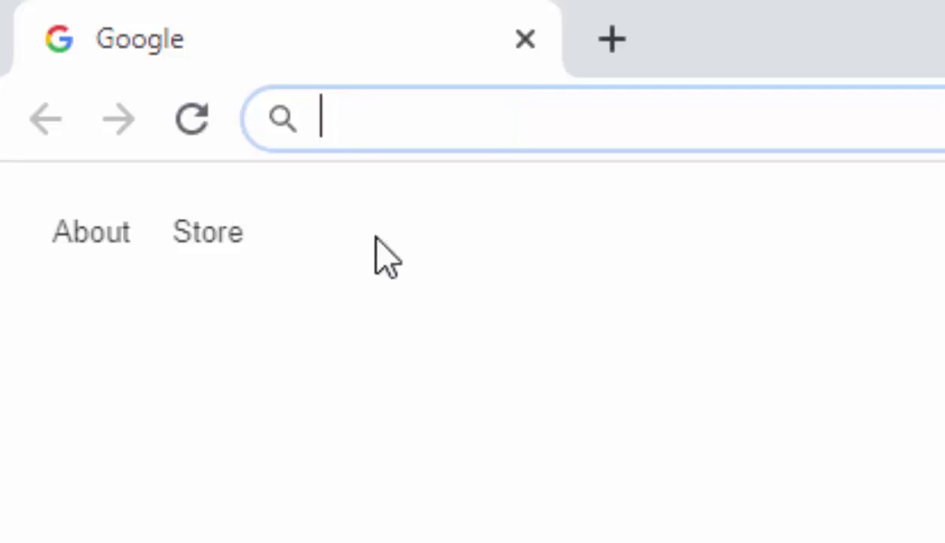
{"action": "type", "text": "zoom.us"}
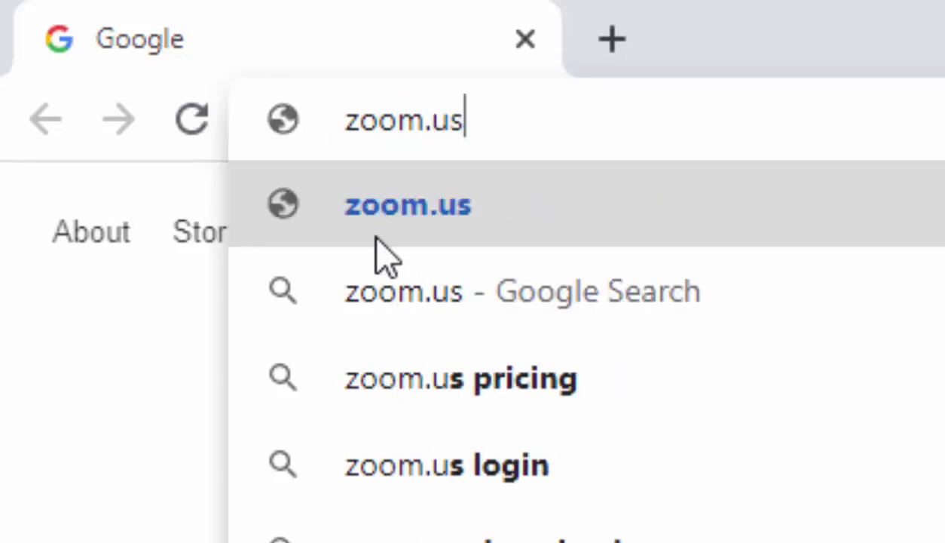
{"action": "type", "text": "/download"}
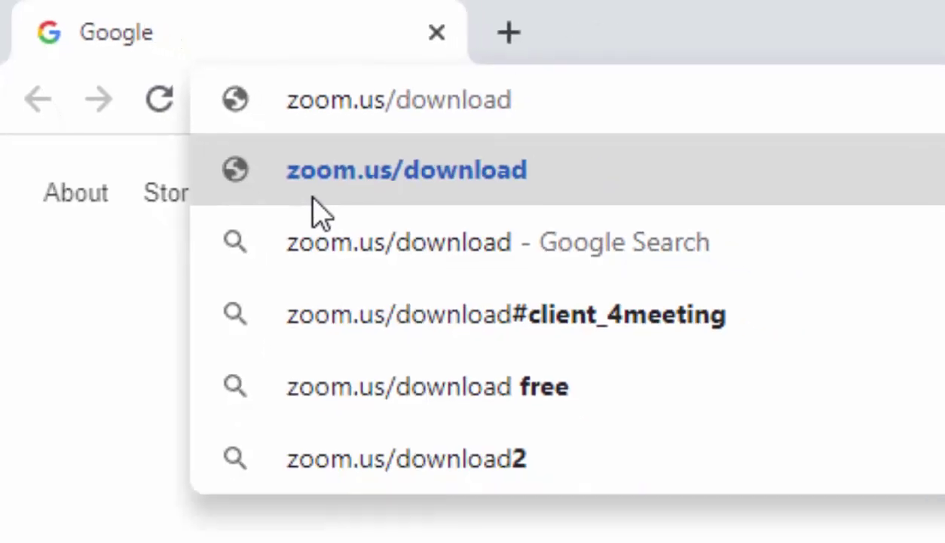
{"action": "left_click", "coordinate": [312, 199]}
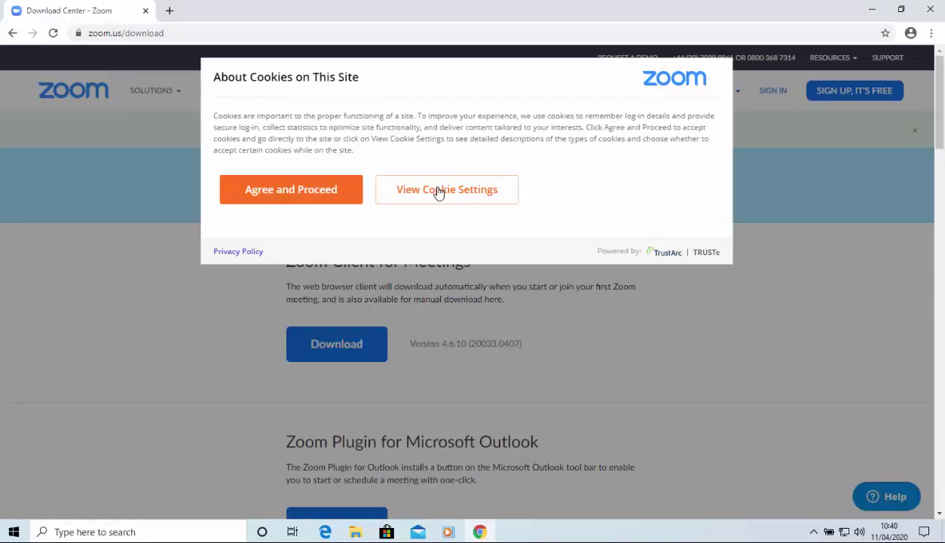
Accept the cookie notice and download ZoomInstaller.exe for Zoom Client for Meetings
{"action": "left_click", "coordinate": [278, 198]}
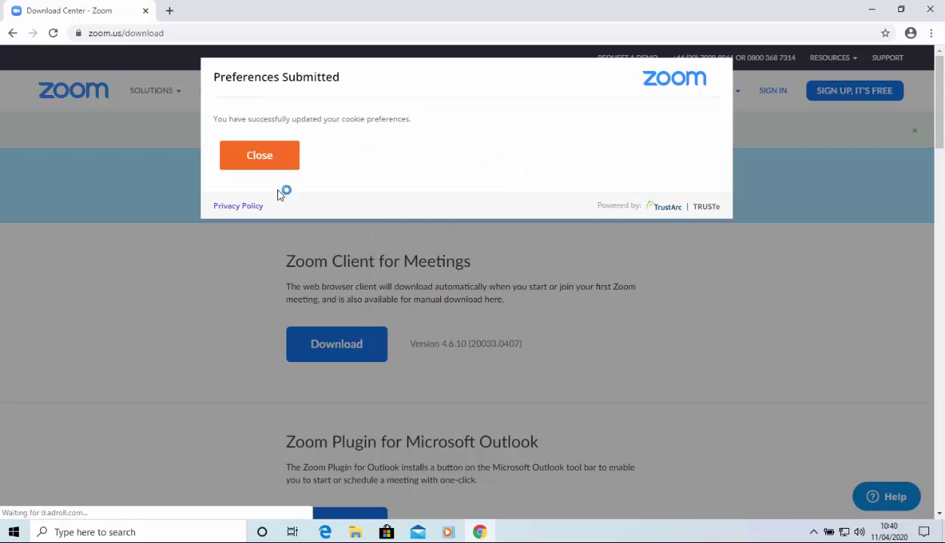
{"action": "left_click", "coordinate": [276, 158]}
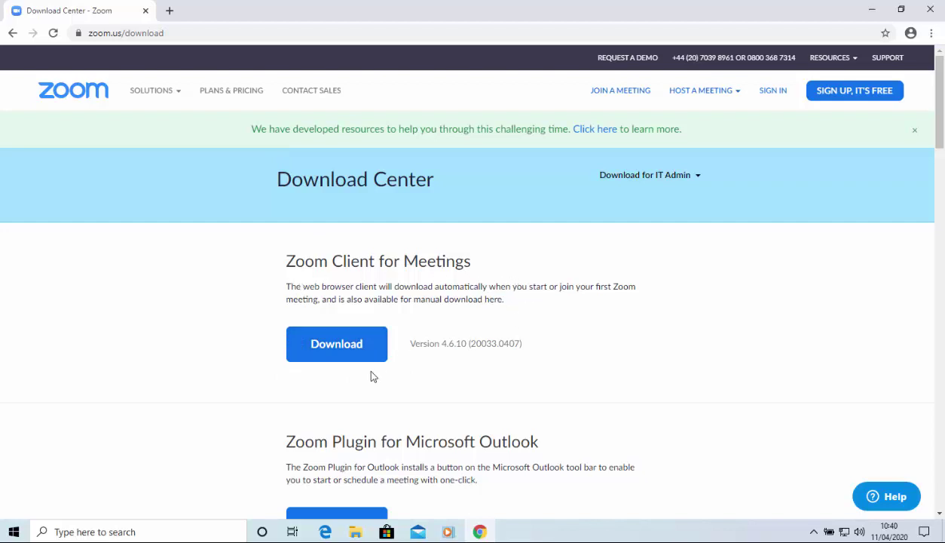
{"action": "left_click", "coordinate": [337, 343]}
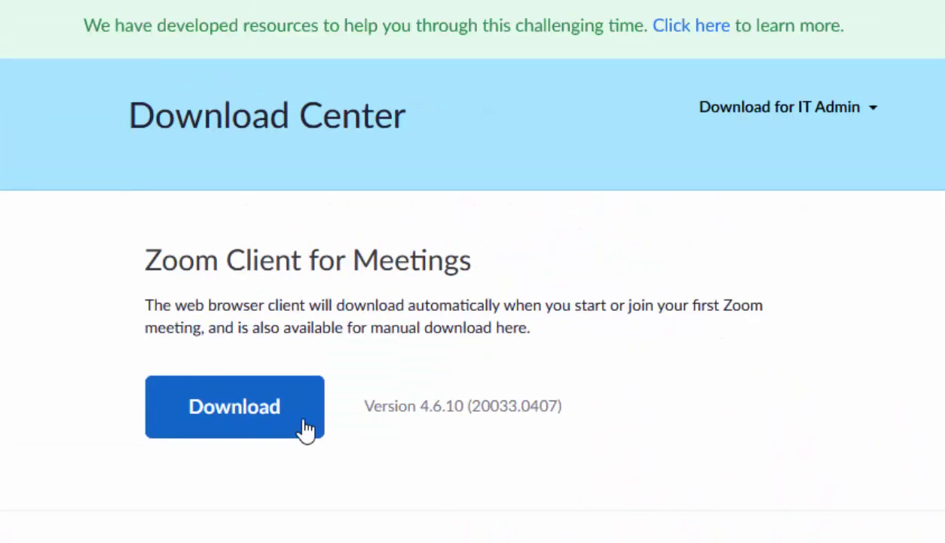
Download and save ZoomInstaller.exe in Firefox, then check it in the downloads list
{"action": "left_click", "coordinate": [303, 422]}
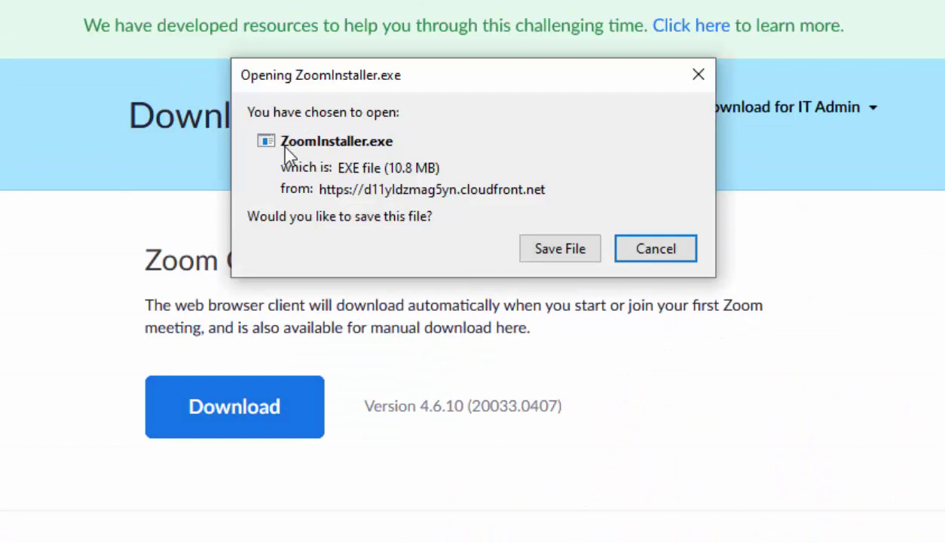
{"action": "left_click", "coordinate": [544, 257]}
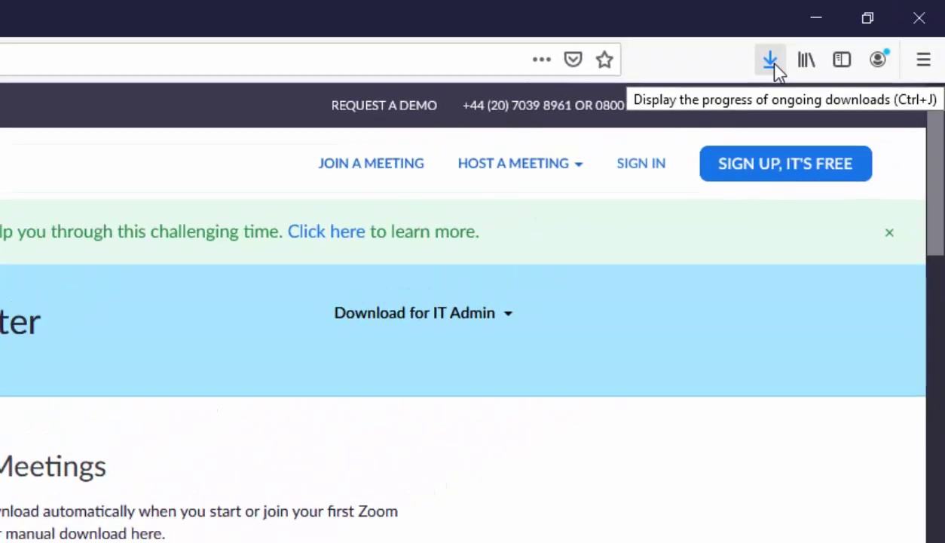
{"action": "left_click", "coordinate": [771, 62]}
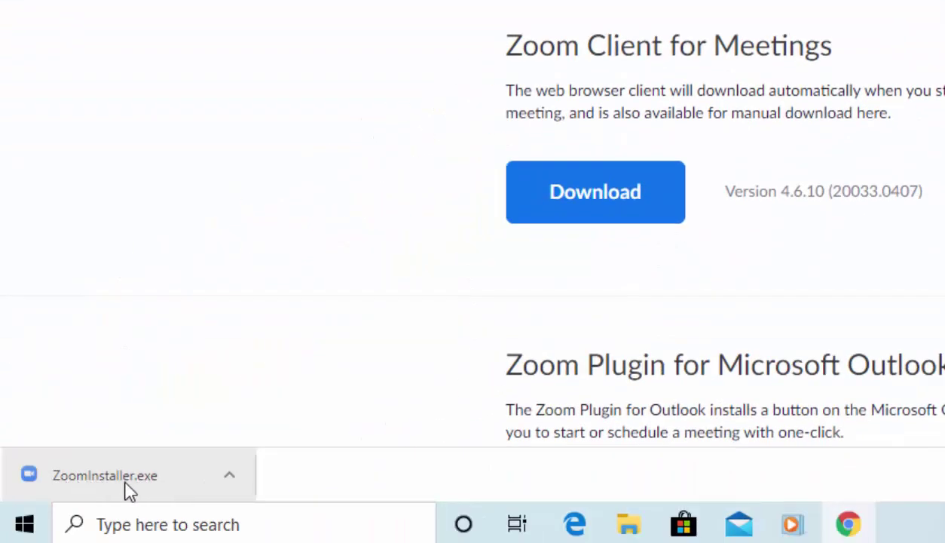
Run ZoomInstaller.exe from Chrome's download shelf to install Zoom Cloud Meetings 4.6.10
{"action": "left_click", "coordinate": [87, 482]}
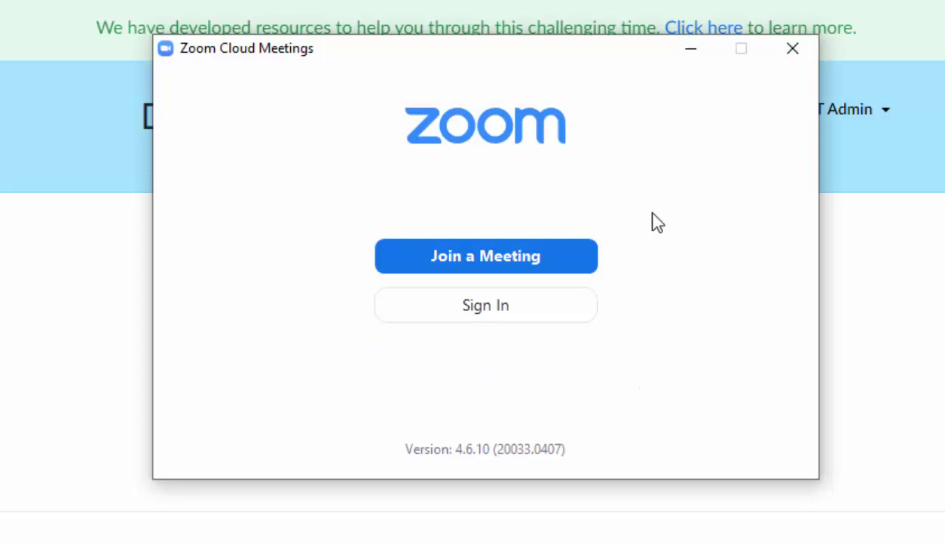
Try the Join a Meeting form, cancel it, and go to the Sign In page instead
{"action": "left_click", "coordinate": [501, 260]}
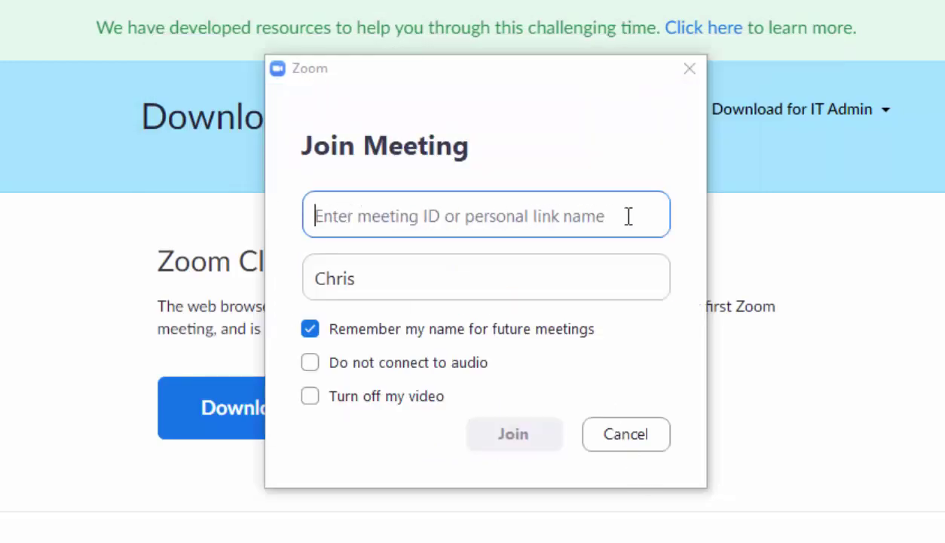
{"action": "left_click", "coordinate": [625, 438]}
{"action": "left_click", "coordinate": [457, 312]}
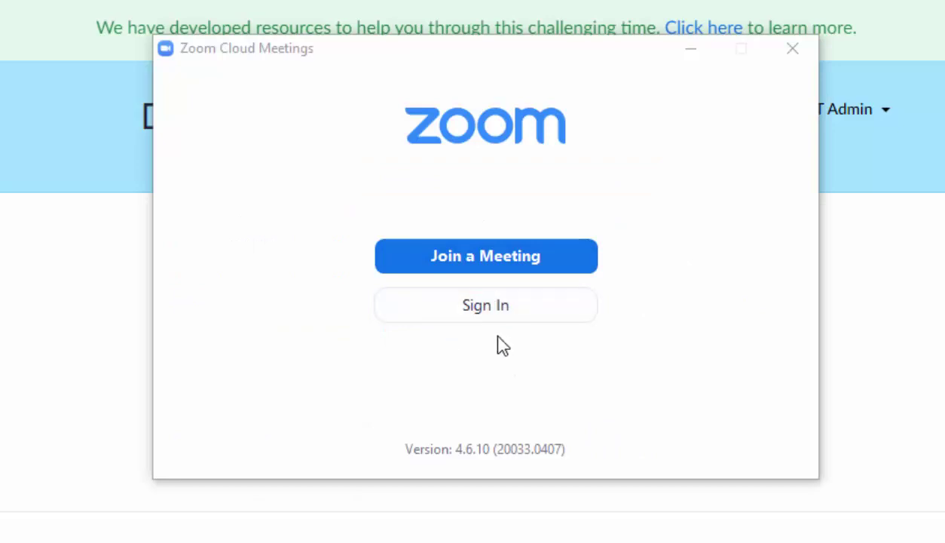
{"action": "left_click", "coordinate": [472, 310]}
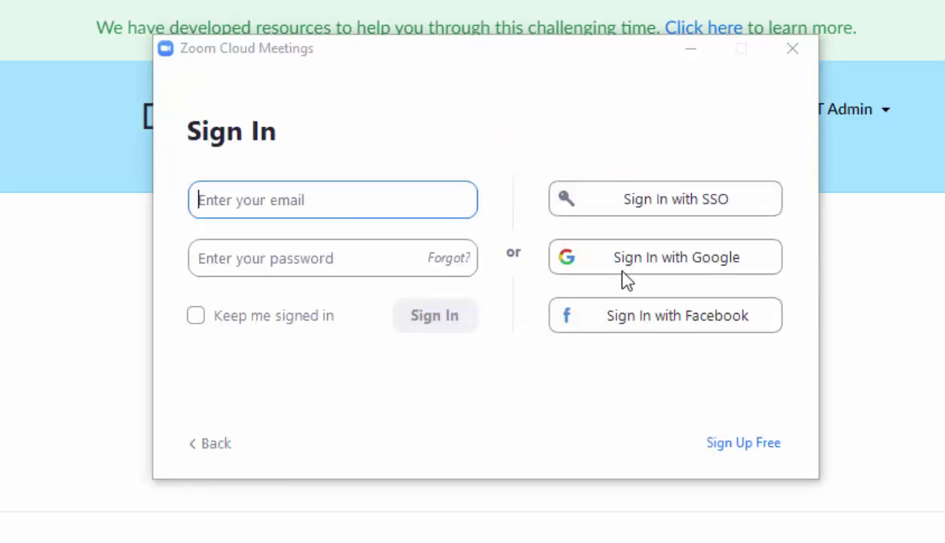